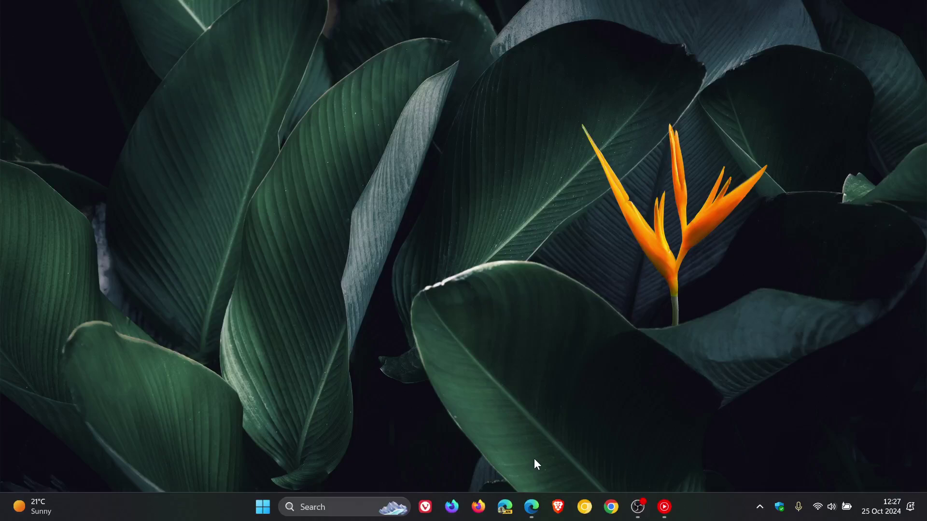
Step: Launch Microsoft Edge from the taskbar to the Microsoft Start new tab
{"action": "left_click", "coordinate": [531, 515]}
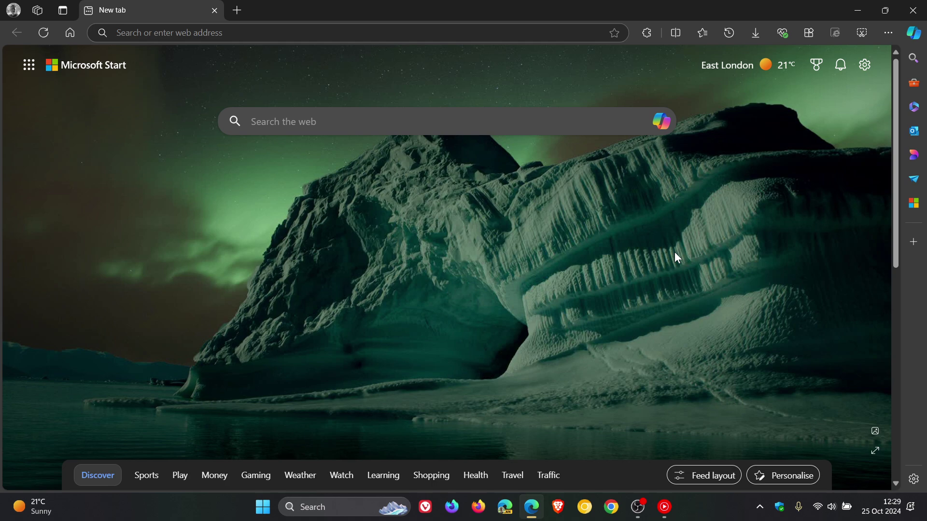
Step: Go to Edge Settings and open the Accessibility page
{"action": "left_click", "coordinate": [890, 34]}
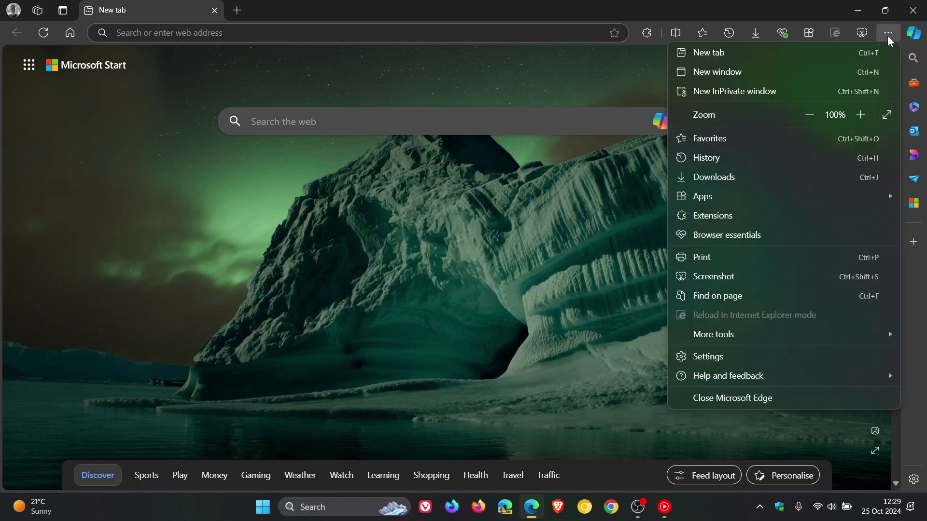
{"action": "left_click", "coordinate": [767, 358]}
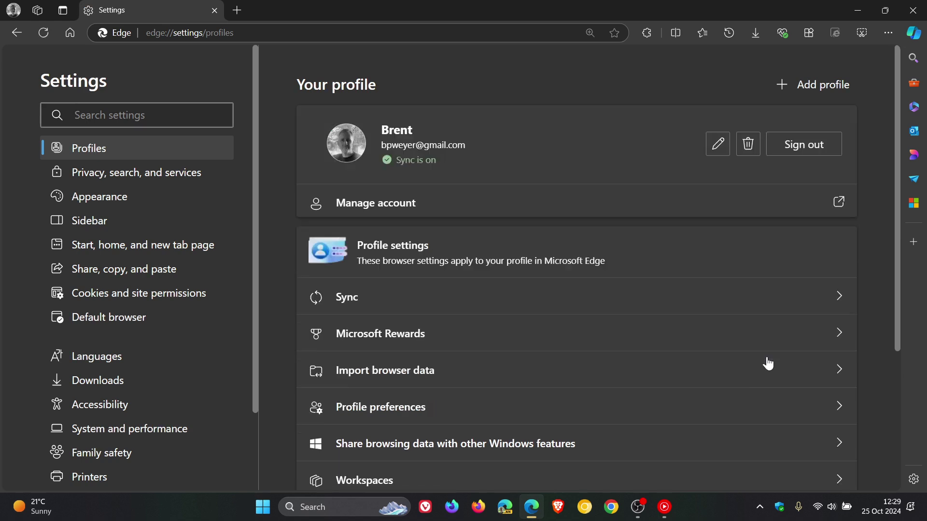
{"action": "left_click", "coordinate": [109, 408]}
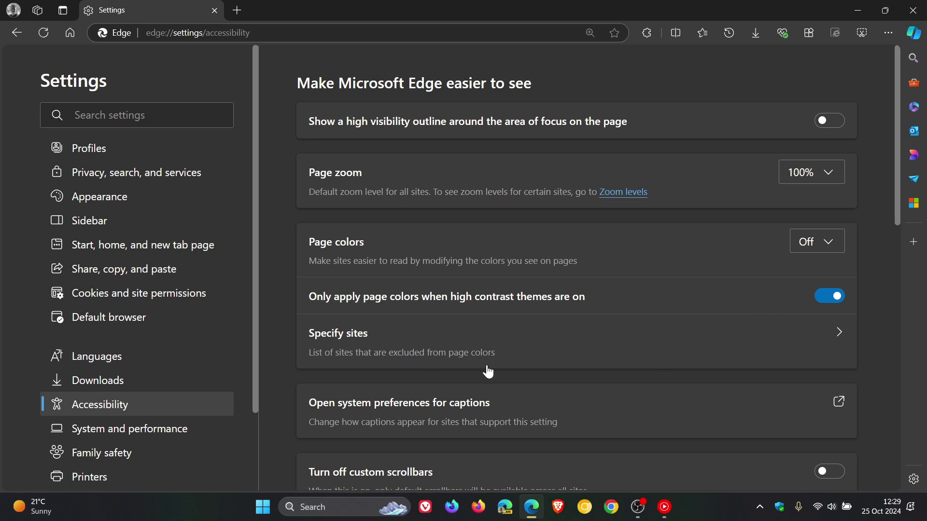
{"action": "left_click", "coordinate": [111, 202]}
{"action": "scroll", "coordinate": [269, 178], "scroll_direction": "down", "scroll_amount": 3}
{"action": "scroll", "coordinate": [268, 178], "scroll_direction": "down", "scroll_amount": 5}
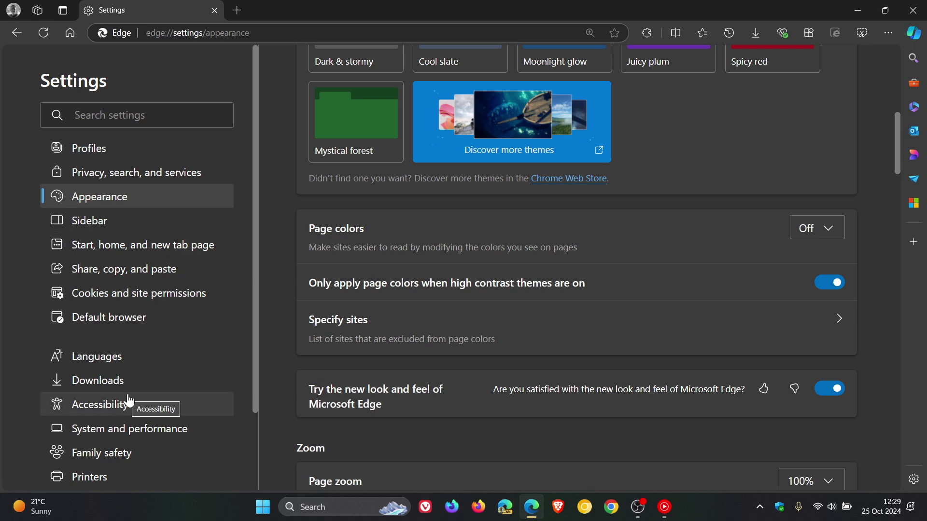
{"action": "scroll", "coordinate": [530, 315], "scroll_direction": "up", "scroll_amount": 8}
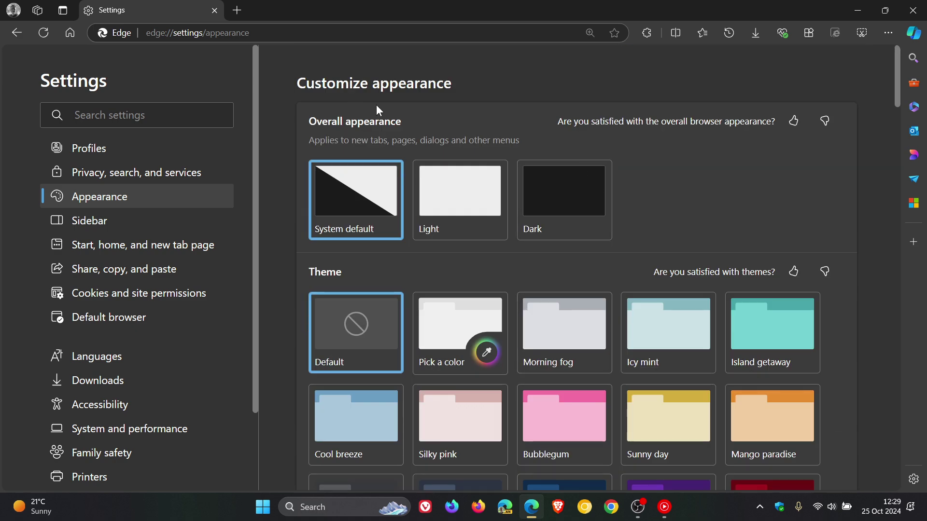
{"action": "scroll", "coordinate": [658, 211], "scroll_direction": "down", "scroll_amount": 3}
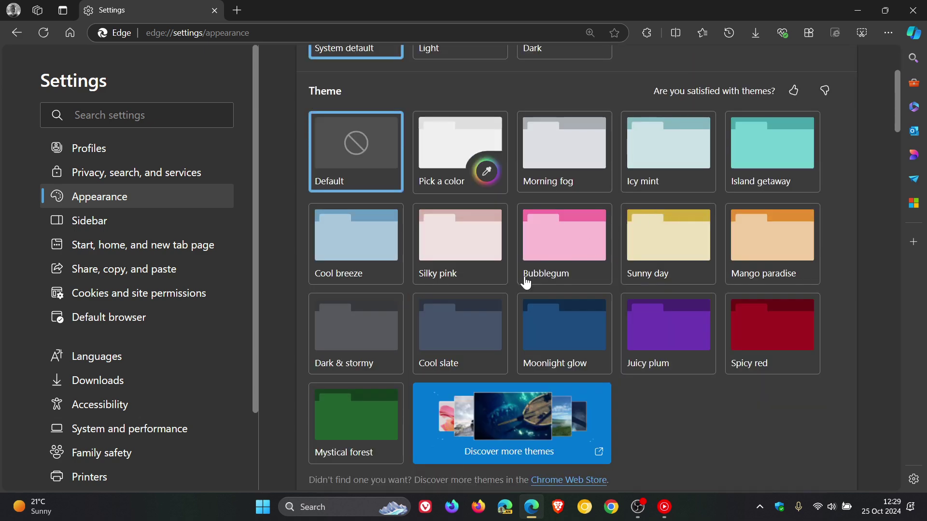
{"action": "left_click", "coordinate": [119, 406]}
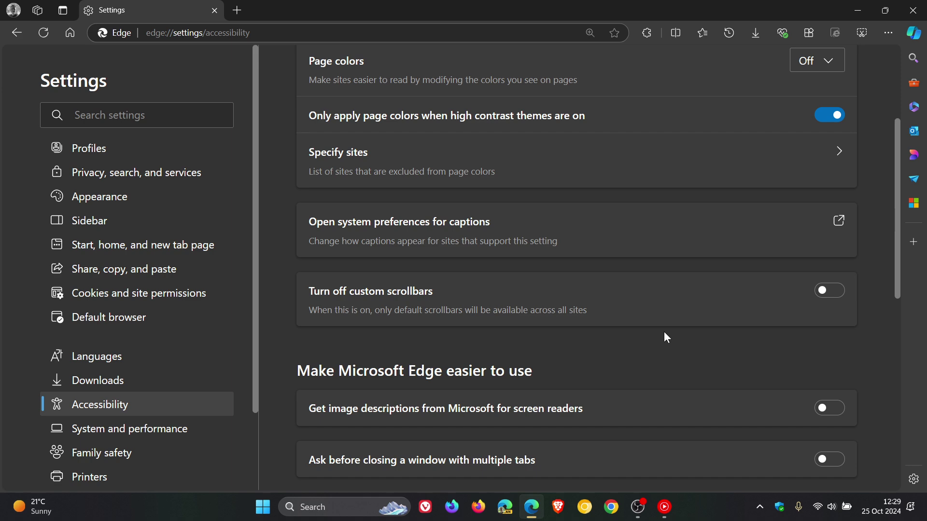
{"action": "scroll", "coordinate": [668, 338], "scroll_direction": "up", "scroll_amount": 2}
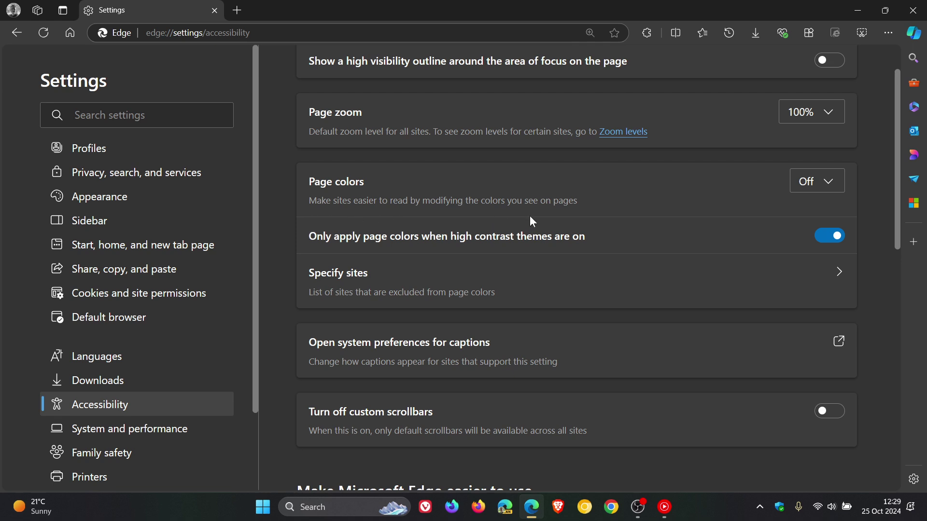
{"action": "left_click", "coordinate": [820, 185]}
{"action": "left_click", "coordinate": [688, 184]}
Step: Stop limiting page colors to high contrast themes, then try the Dusk and Desert themes
{"action": "left_click", "coordinate": [829, 239]}
{"action": "left_click", "coordinate": [819, 192]}
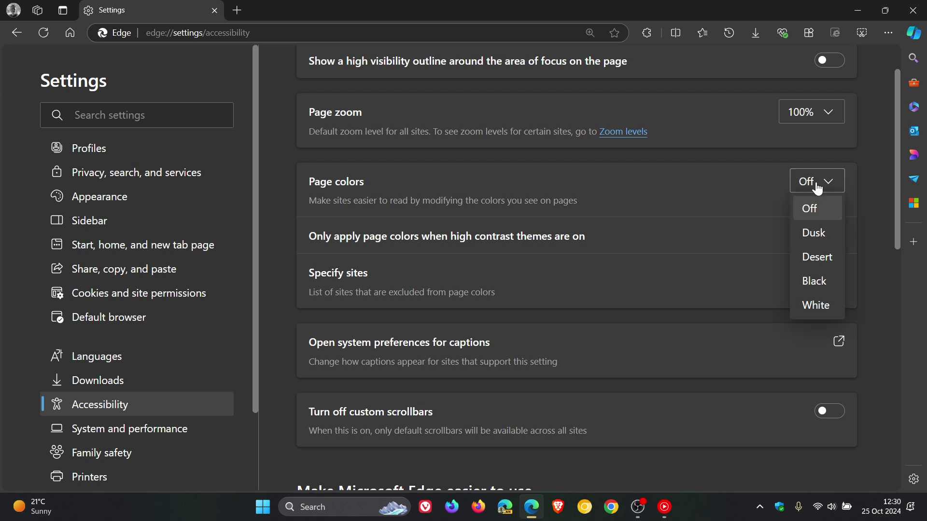
{"action": "left_click", "coordinate": [811, 238]}
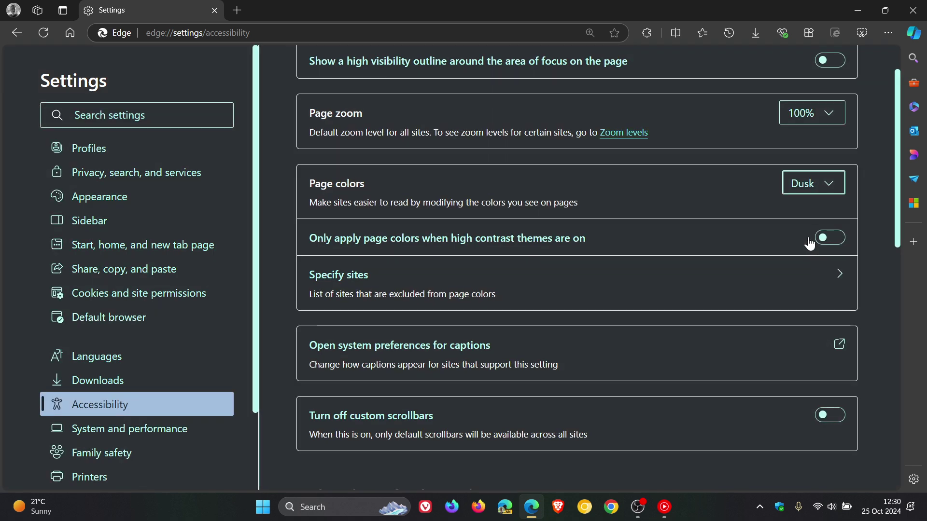
{"action": "left_click", "coordinate": [814, 184]}
{"action": "key", "text": "Escape"}
Step: Apply Black, then White page colors, and limit them to high contrast themes again
{"action": "left_click", "coordinate": [804, 191]}
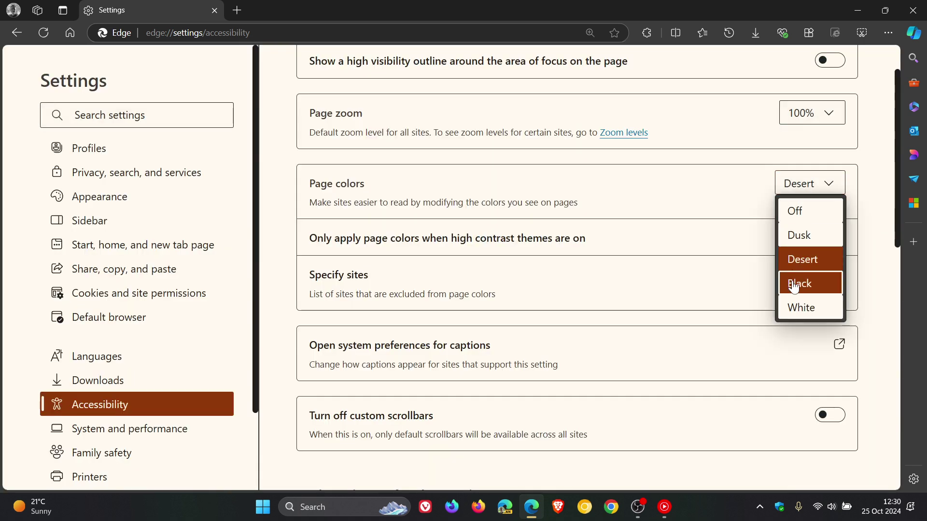
{"action": "left_click", "coordinate": [796, 289]}
{"action": "left_click", "coordinate": [801, 184]}
{"action": "left_click", "coordinate": [796, 307]}
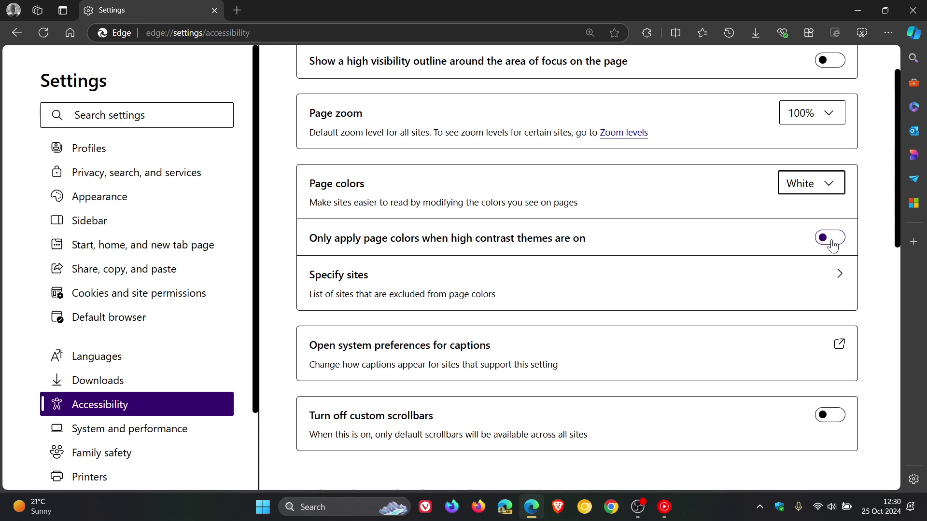
{"action": "left_click", "coordinate": [831, 240]}
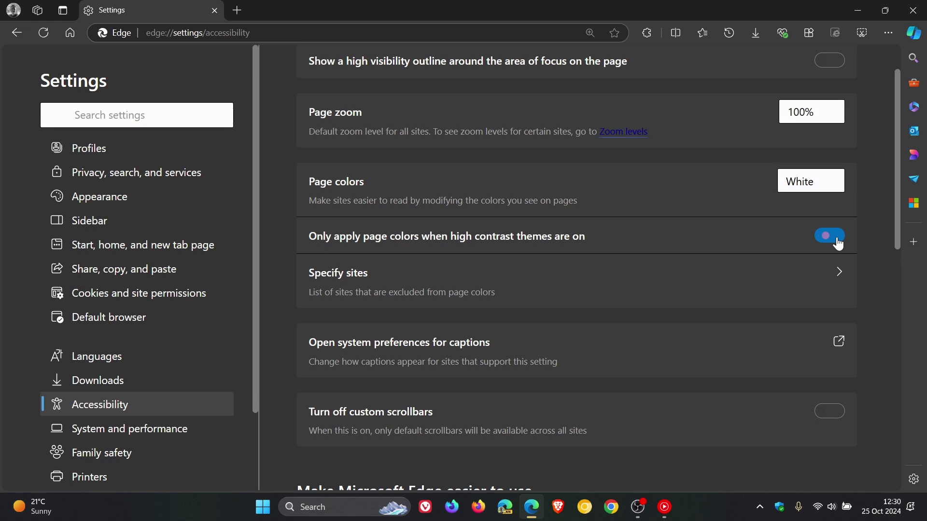
Step: Set Page colors to Off and view the site exclusion list without adding a site
{"action": "left_click", "coordinate": [799, 188]}
{"action": "left_click", "coordinate": [799, 214]}
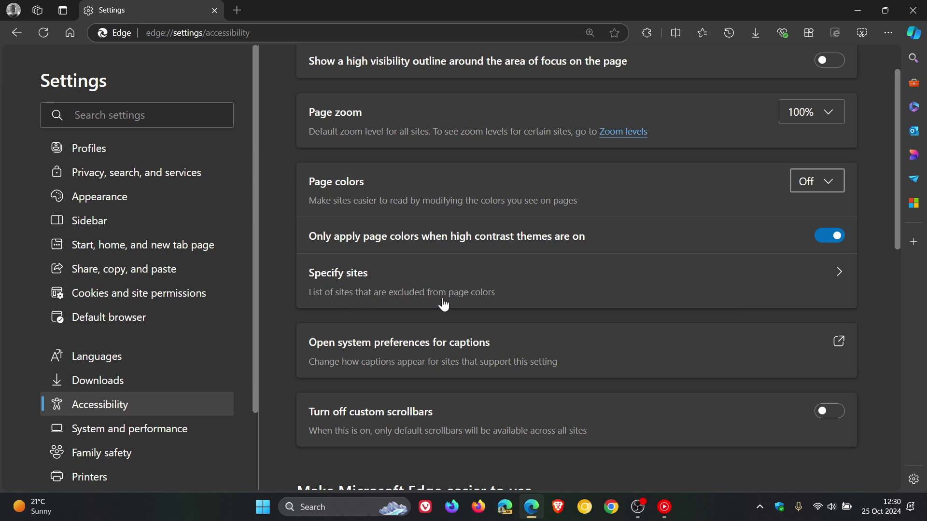
{"action": "left_click", "coordinate": [842, 273]}
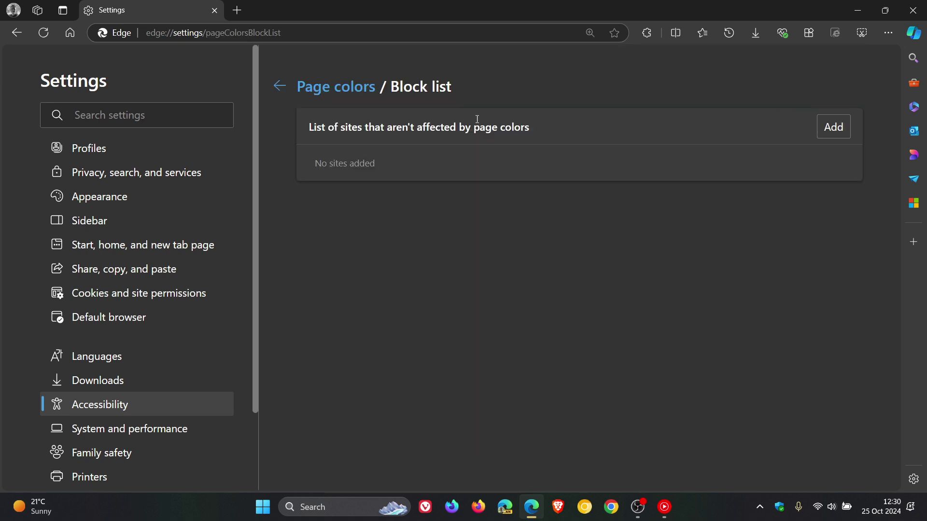
{"action": "left_click", "coordinate": [840, 131]}
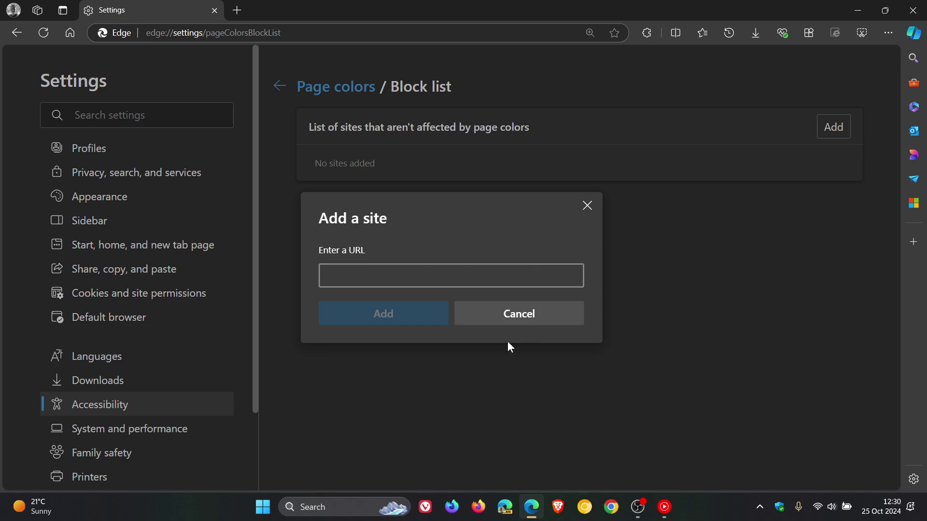
{"action": "left_click", "coordinate": [496, 315]}
{"action": "left_click", "coordinate": [280, 87]}
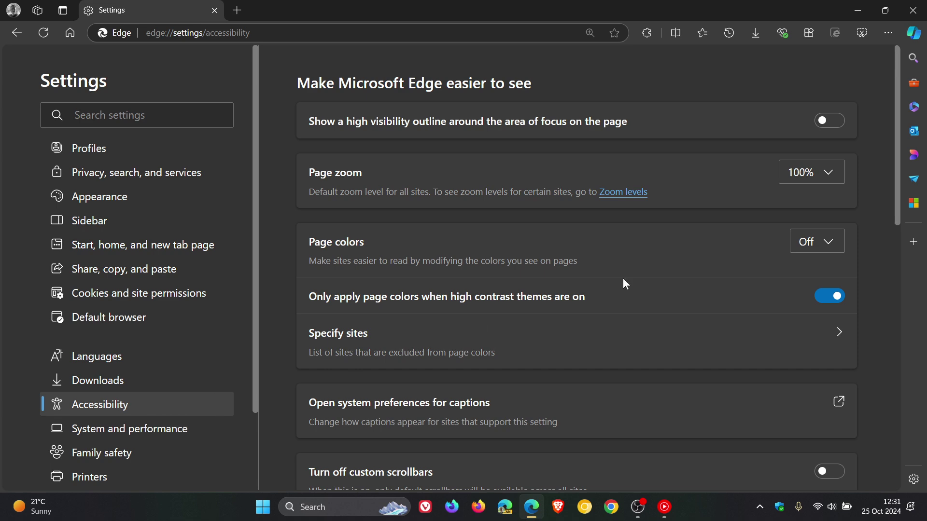
Step: Switch on 'Turn off custom scrollbars' in the Accessibility settings
{"action": "scroll", "coordinate": [626, 284], "scroll_direction": "down", "scroll_amount": 3}
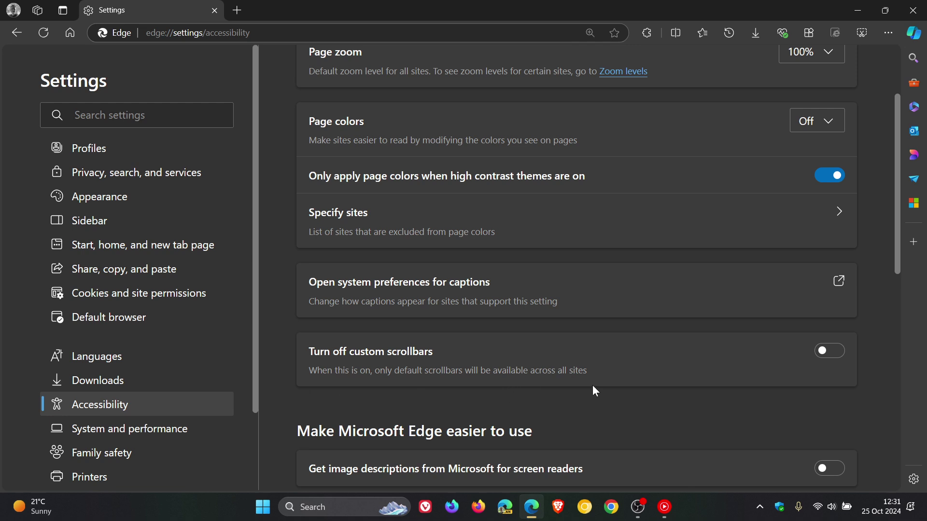
{"action": "left_click", "coordinate": [836, 352]}
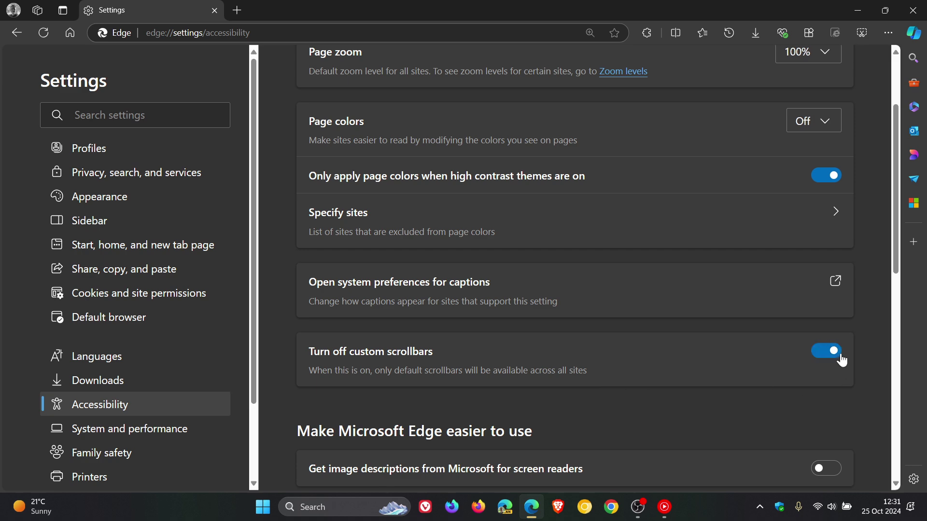
{"action": "scroll", "coordinate": [848, 265], "scroll_direction": "down", "scroll_amount": 4}
{"action": "scroll", "coordinate": [850, 276], "scroll_direction": "up", "scroll_amount": 5}
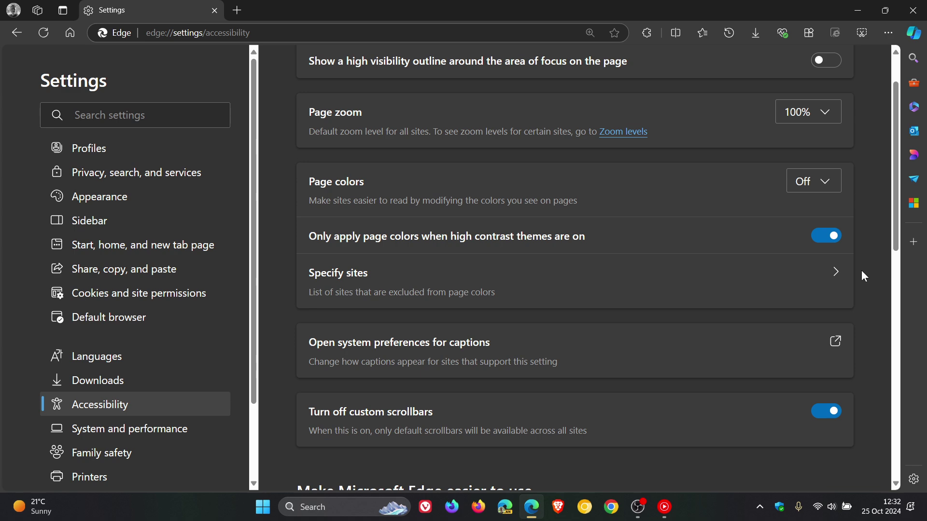
Step: Leave 'Turn off custom scrollbars' switched off and return to the Microsoft Start new tab
{"action": "left_click", "coordinate": [822, 415]}
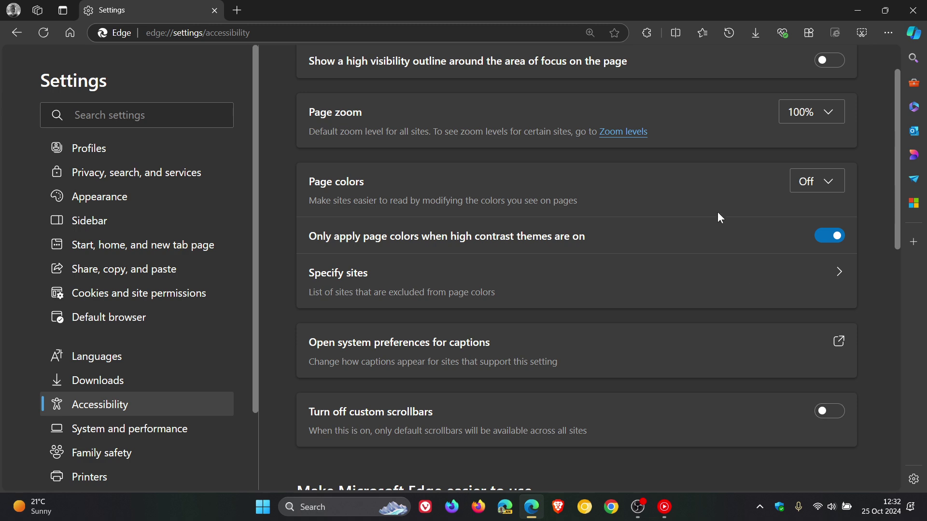
{"action": "left_click", "coordinate": [838, 416]}
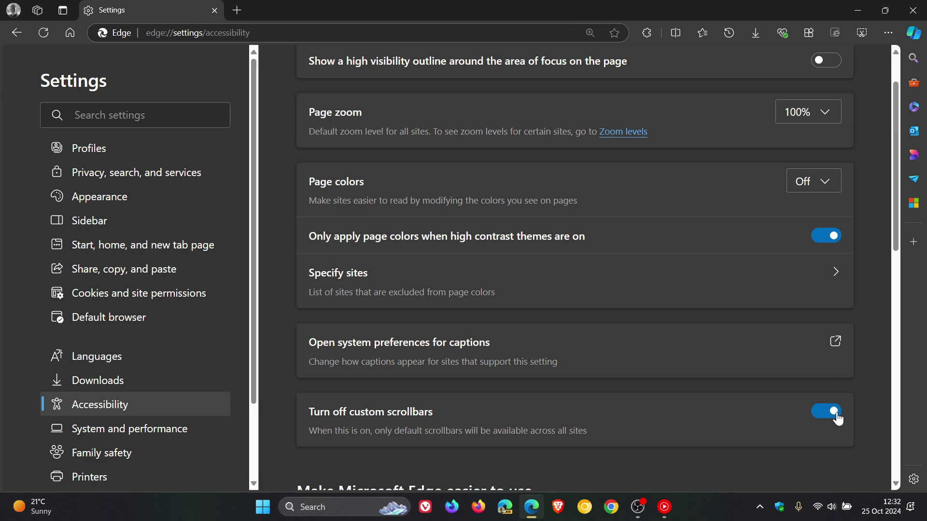
{"action": "left_click", "coordinate": [817, 417]}
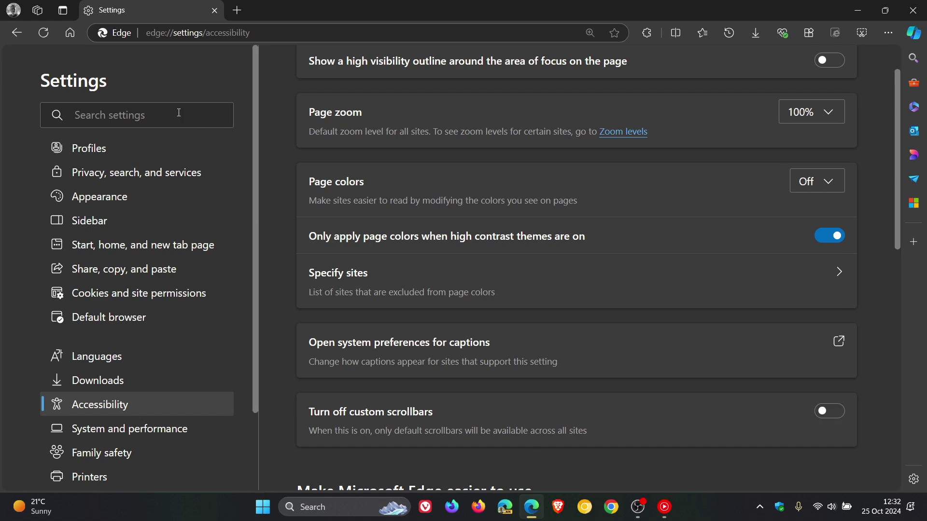
{"action": "left_click", "coordinate": [71, 34]}
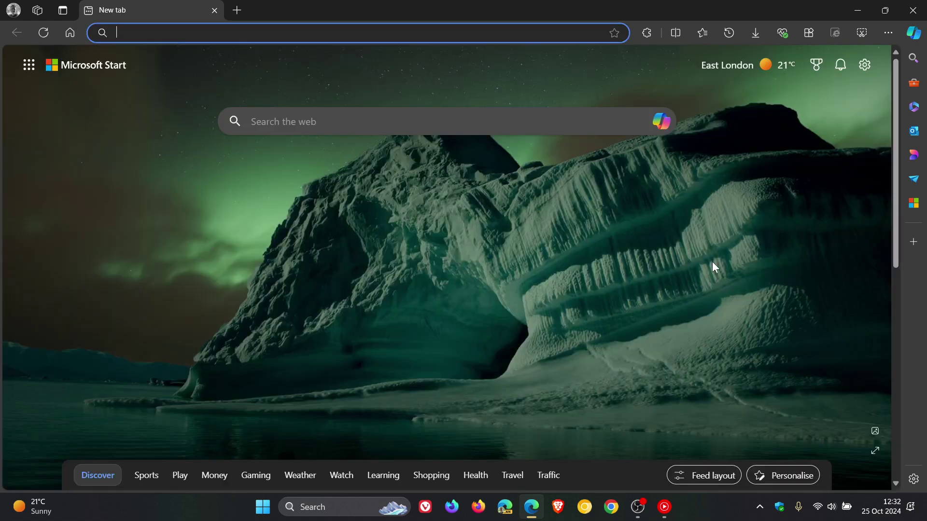